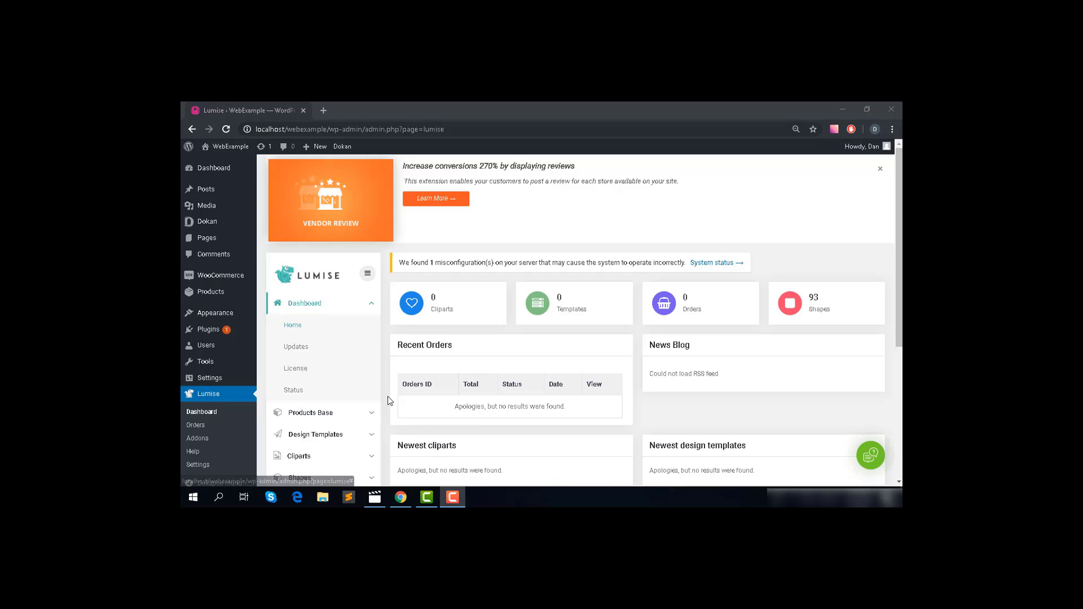
pyautogui.scroll(-2, 321, 316)
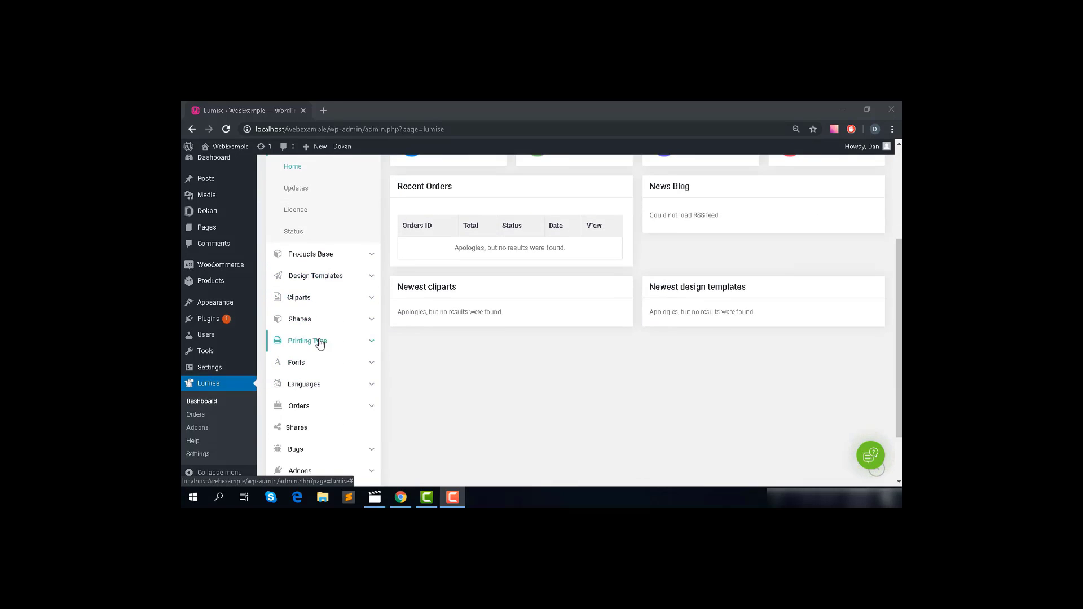
# - Expand Printing Type in the Lumise sidebar and go to All Printing Type
pyautogui.click(318, 342)
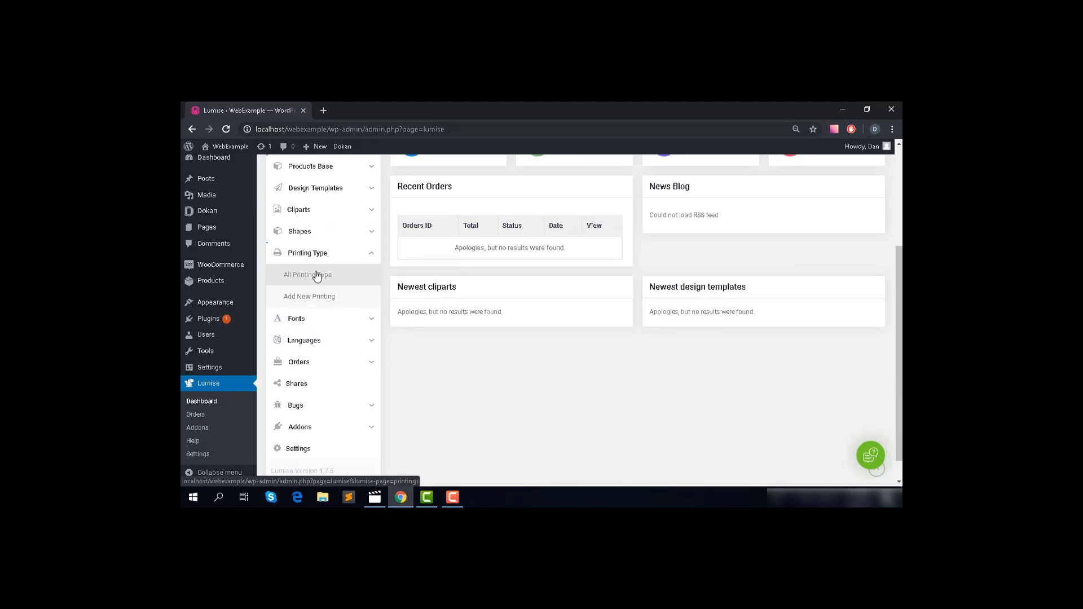
pyautogui.click(314, 276)
pyautogui.click(360, 278)
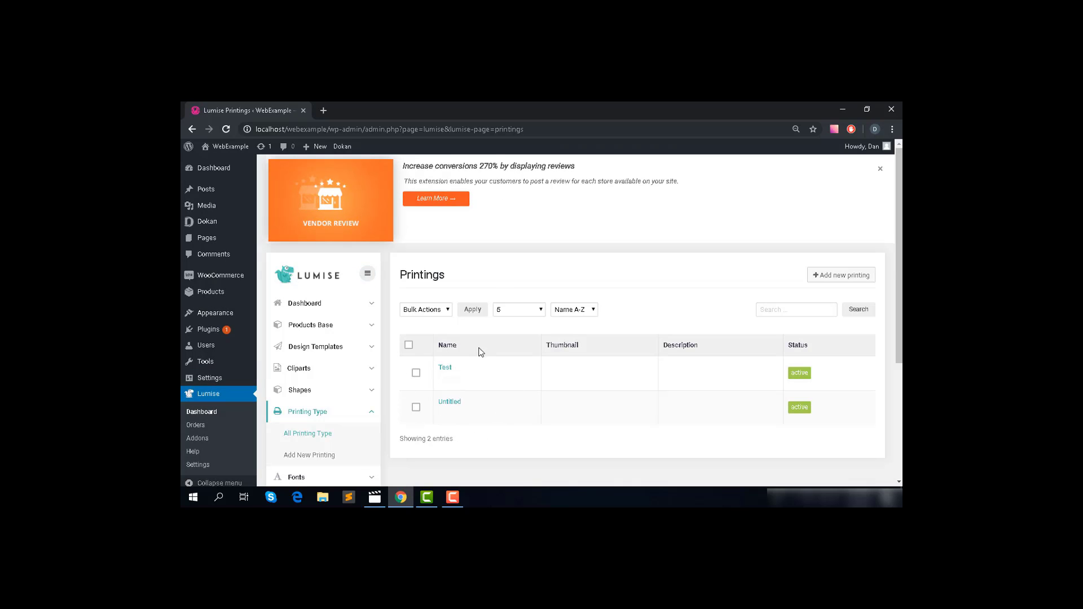
# - Start a new printing type from the Printings list
pyautogui.moveTo(482, 372)
pyautogui.click(840, 279)
pyautogui.click(839, 280)
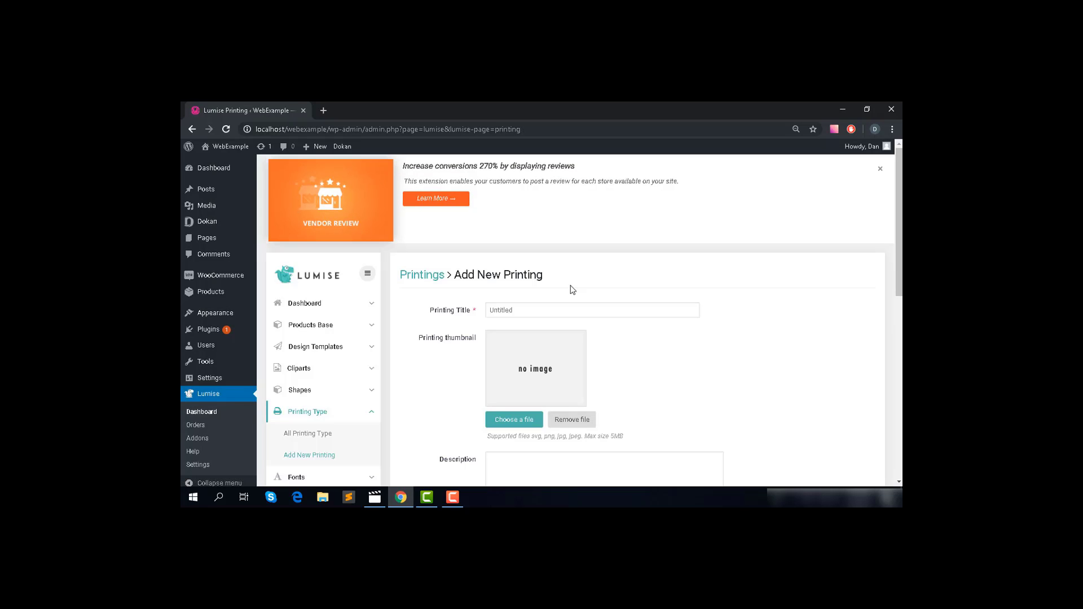
pyautogui.scroll(-1, 482, 304)
pyautogui.moveTo(431, 257); pyautogui.dragTo(477, 256)
pyautogui.moveTo(432, 285)
pyautogui.mouseDown()
pyautogui.moveTo(465, 286)
pyautogui.moveTo(483, 305)
pyautogui.mouseUp()
pyautogui.scroll(-2, 474, 316)
pyautogui.scroll(-1, 457, 309)
pyautogui.scroll(-4, 479, 304)
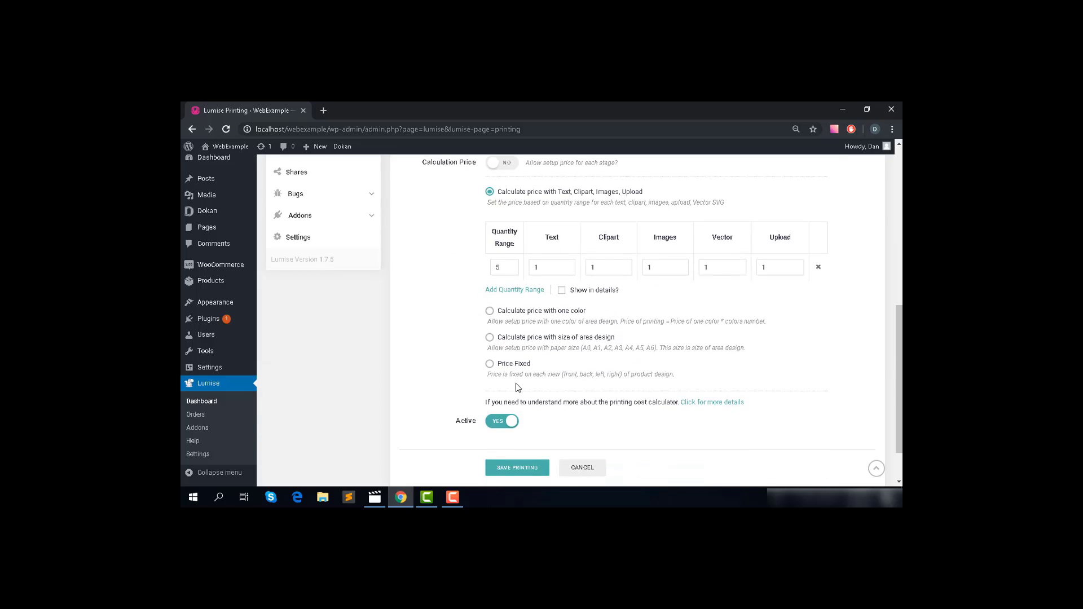
pyautogui.scroll(1, 503, 315)
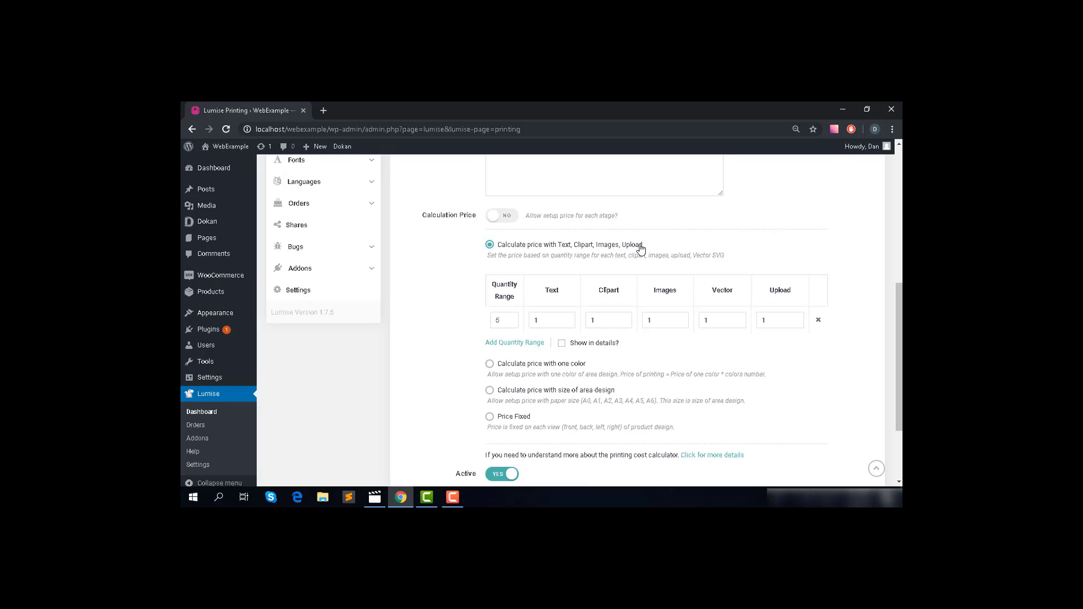
pyautogui.scroll(-2, 522, 286)
# - Try the per-colour, paper-size and fixed pricing options, ending back on paper-size columns
pyautogui.click(489, 259)
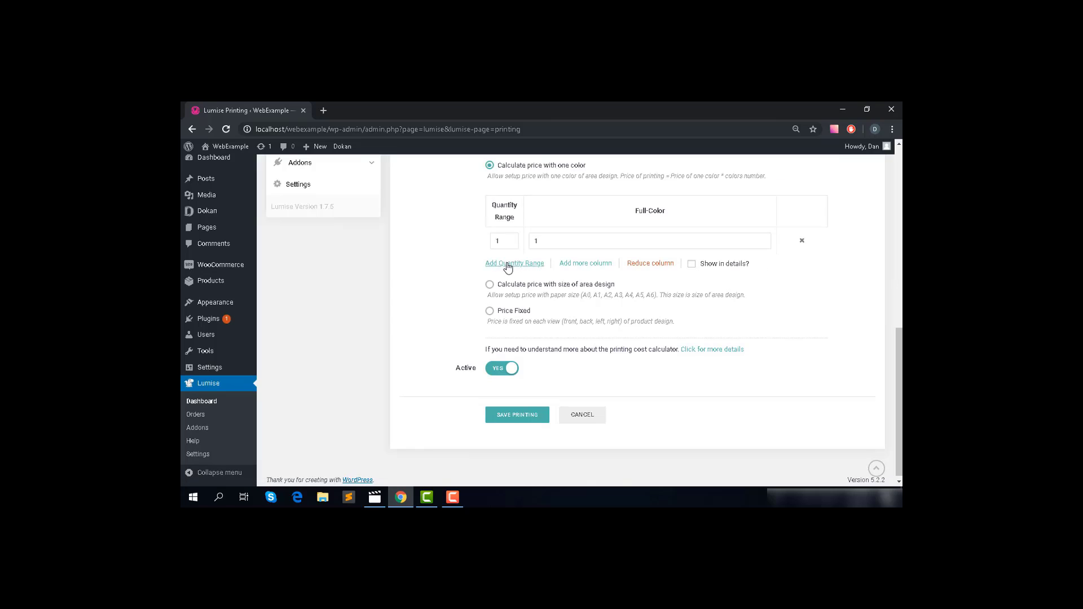
pyautogui.click(489, 285)
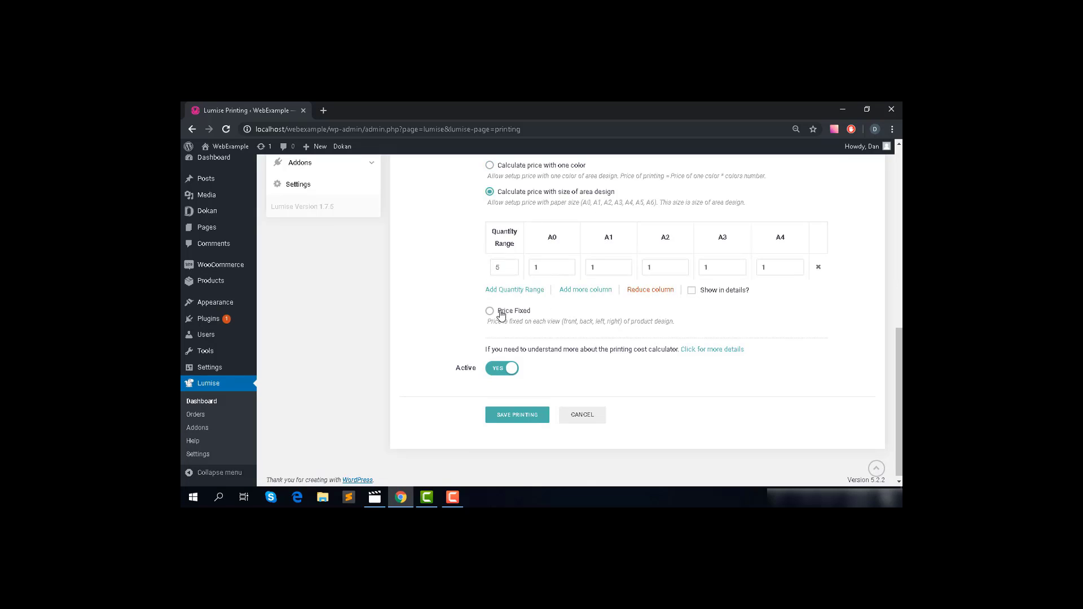
pyautogui.click(491, 311)
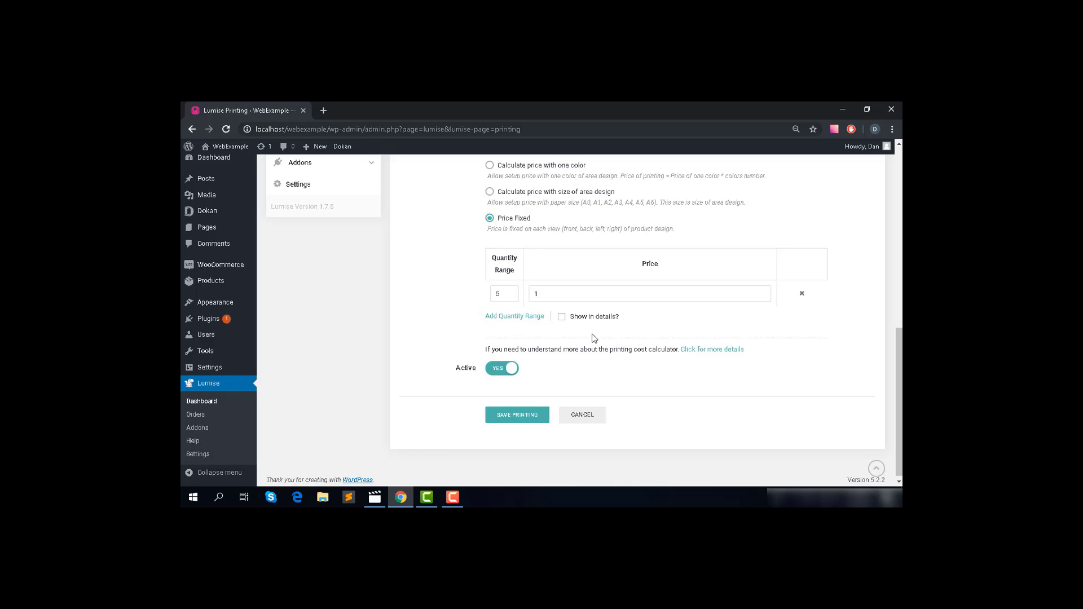
pyautogui.click(489, 192)
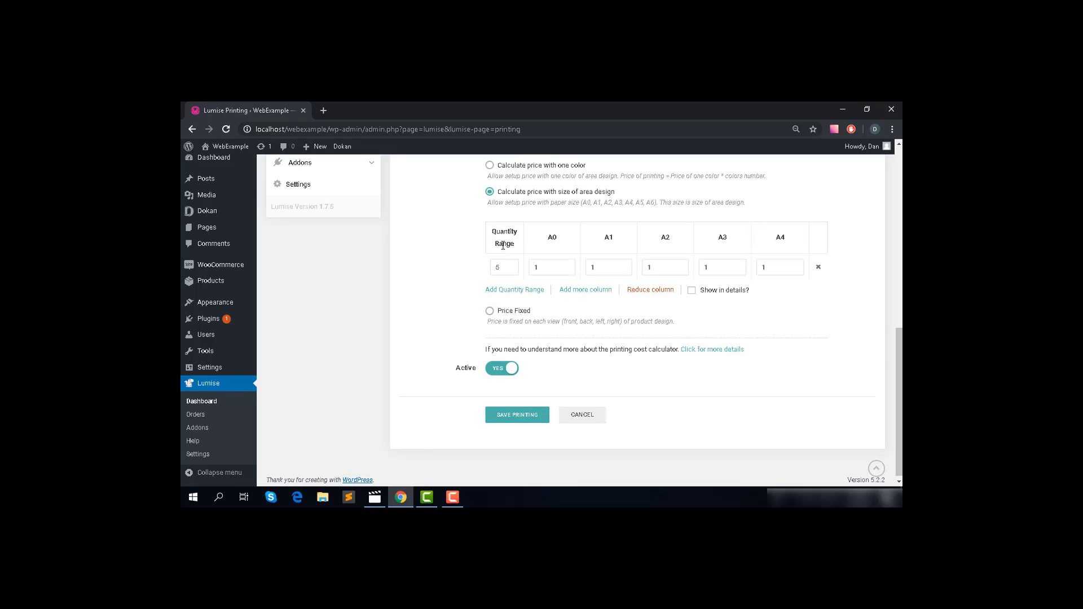
# - Choose fixed pricing and add two more quantity range rows
pyautogui.click(489, 311)
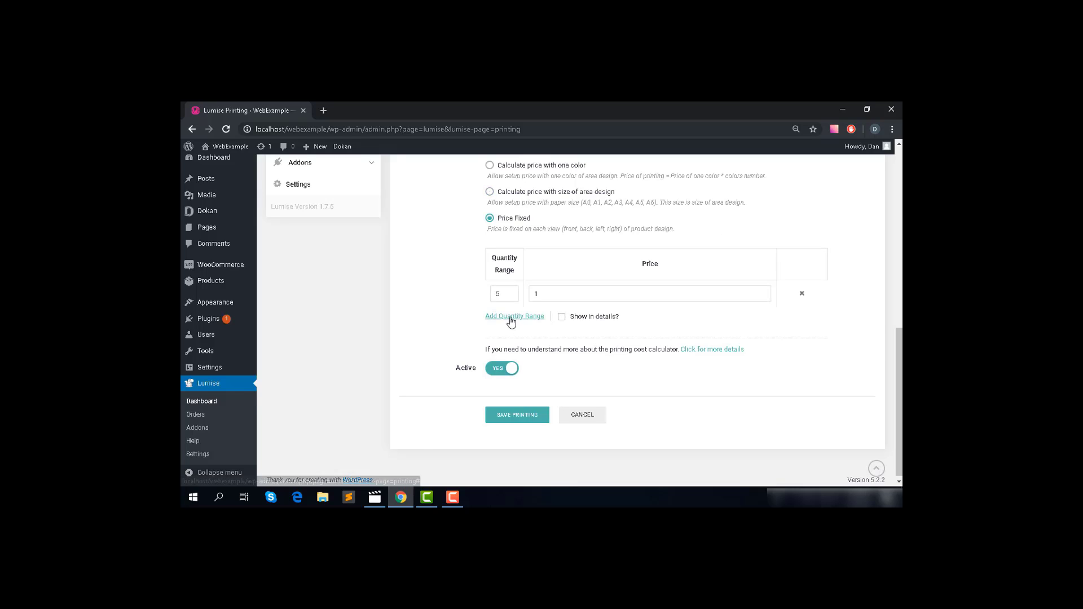
pyautogui.click(510, 319)
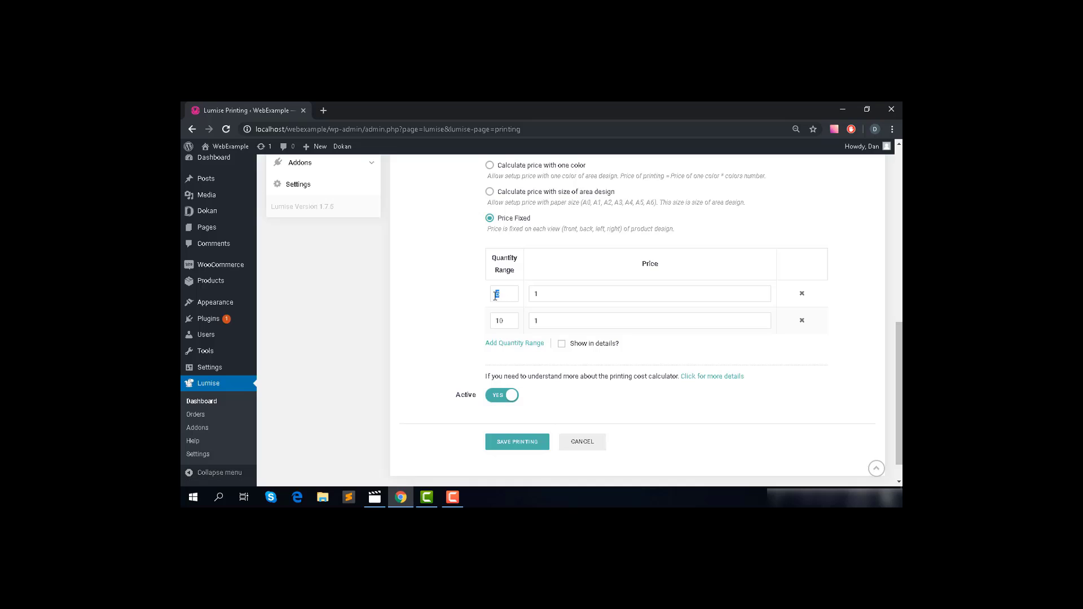
pyautogui.click(518, 344)
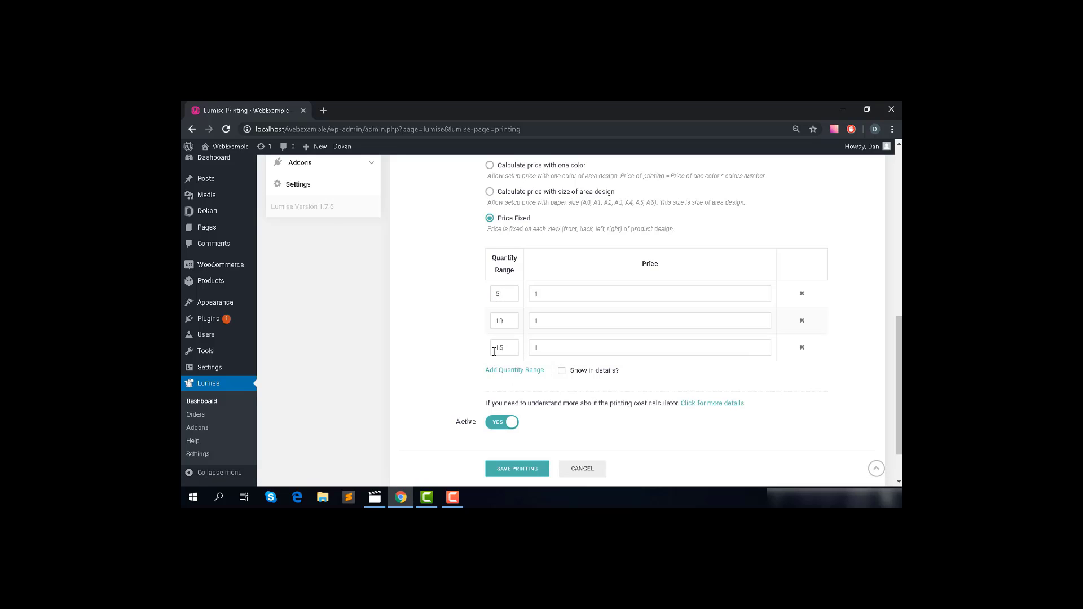
pyautogui.moveTo(518, 350); pyautogui.dragTo(486, 353)
# - Set the ranges to 0-5, 5-10, 10-15 with prices 5, 3 and 1
pyautogui.click(495, 295)
pyautogui.write('0-')
pyautogui.click(495, 320)
pyautogui.write('10-')
pyautogui.doubleClick(541, 322)
pyautogui.moveTo(534, 293); pyautogui.dragTo(533, 321)
pyautogui.write('3')
pyautogui.click(552, 298)
pyautogui.click(452, 497)
pyautogui.moveTo(630, 467); pyautogui.dragTo(705, 474)
# - Make the 0-5 price 5 and the 5-10 price (base + 5) *6, keeping 10-15 at 1
pyautogui.click(854, 436)
pyautogui.click(657, 298)
pyautogui.write('15ase')
pyautogui.write('(')
pyautogui.click(530, 322)
pyautogui.moveTo(585, 292); pyautogui.dragTo(514, 301)
pyautogui.write('5')
pyautogui.write('(')
pyautogui.moveTo(495, 348); pyautogui.dragTo(513, 347)
pyautogui.click(501, 322)
pyautogui.scroll(2, 476, 358)
pyautogui.scroll(-1, 467, 382)
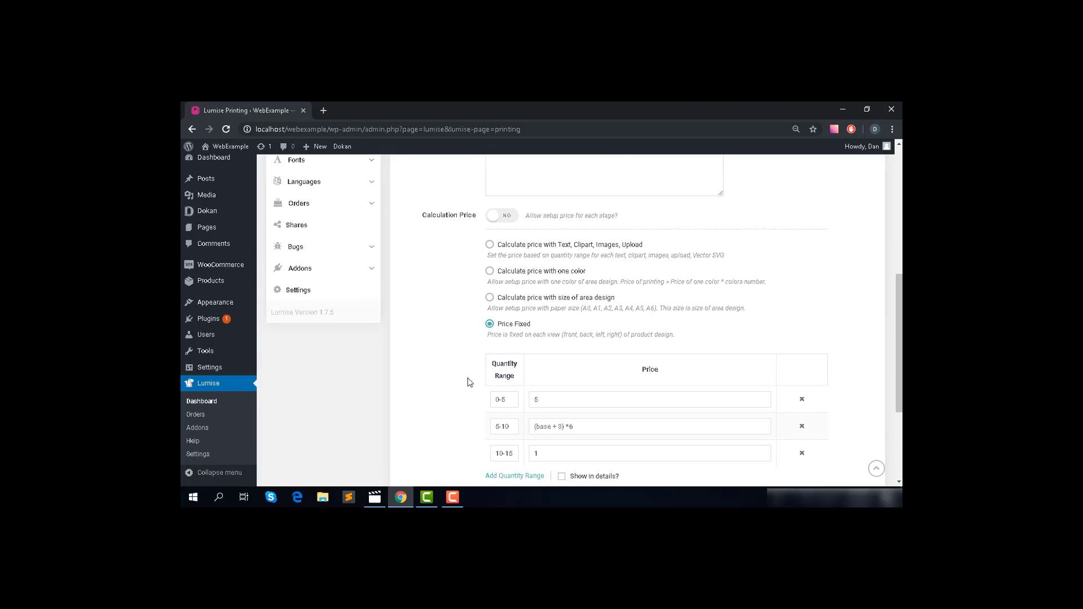
pyautogui.scroll(-1, 488, 302)
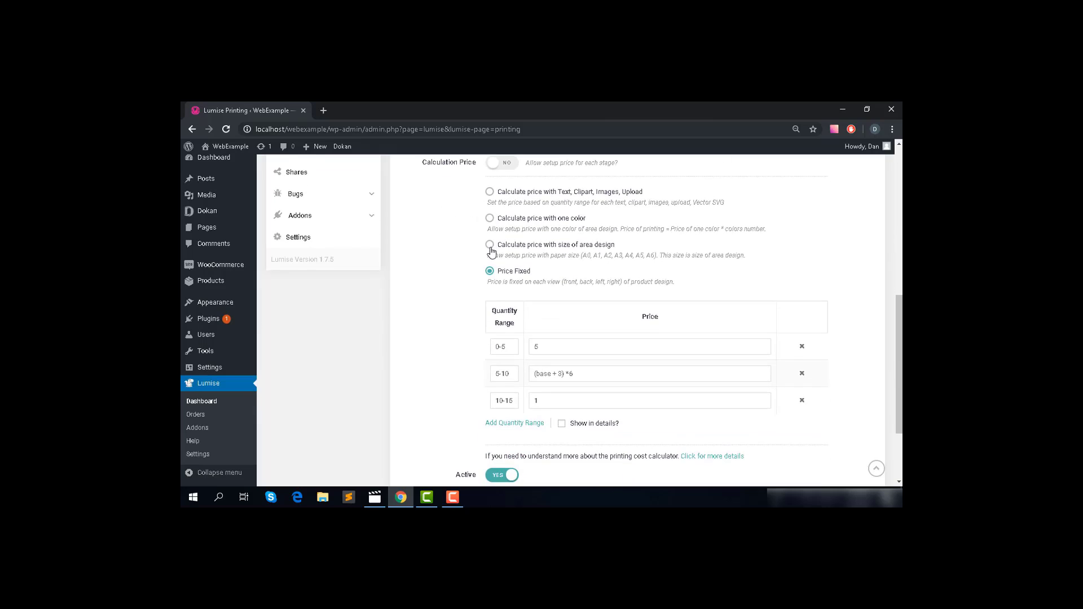
# - Switch to size-of-area pricing and remove the default A0–A4 columns
pyautogui.click(490, 245)
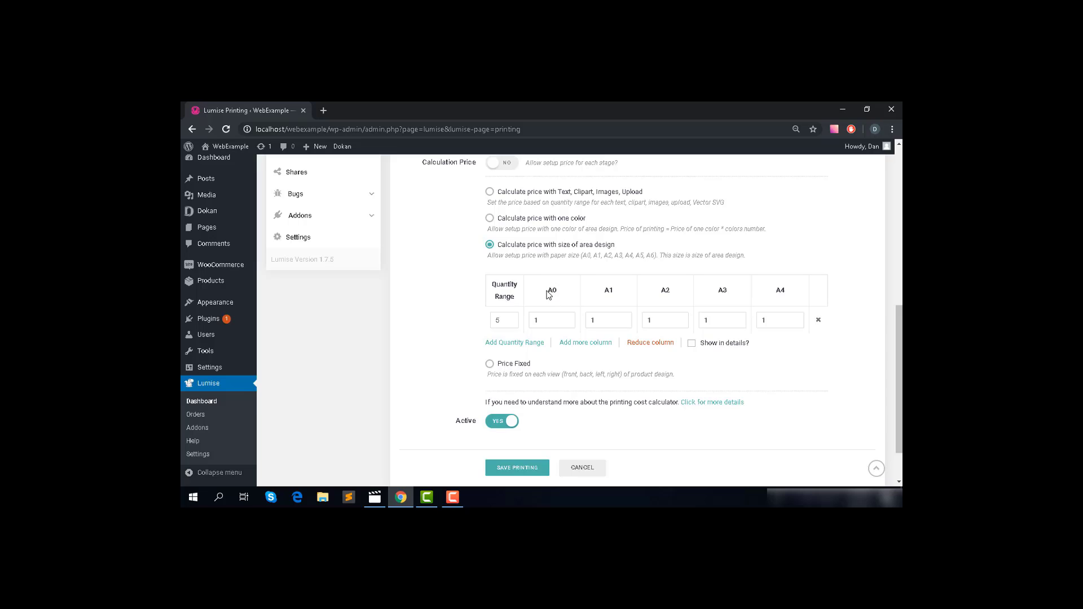
pyautogui.doubleClick(555, 291)
pyautogui.doubleClick(606, 290)
pyautogui.doubleClick(666, 289)
pyautogui.doubleClick(722, 291)
pyautogui.doubleClick(780, 290)
pyautogui.click(645, 342)
pyautogui.click(643, 342)
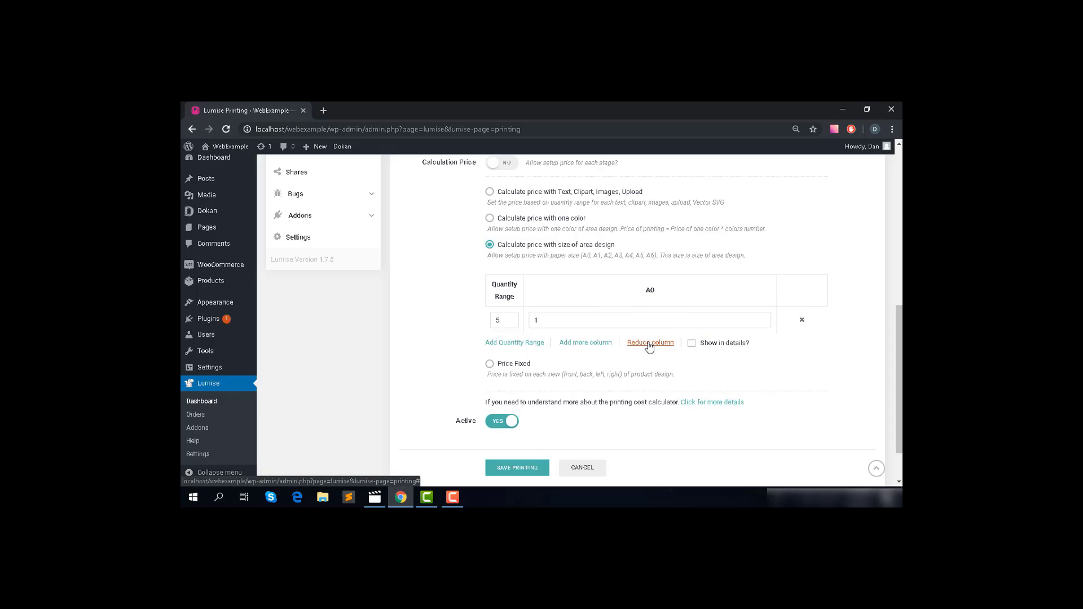
pyautogui.click(644, 343)
# - Add size columns labelled '20cm X 30cm' and 'A4'
pyautogui.click(585, 344)
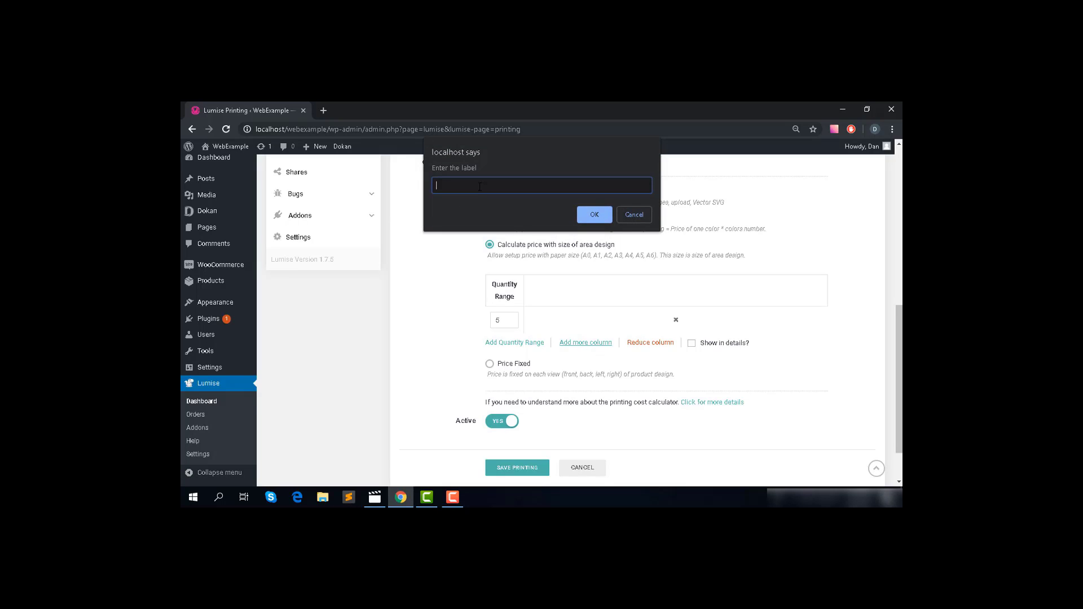
pyautogui.write('20cm ')
pyautogui.write('x 30cm')
pyautogui.click(596, 216)
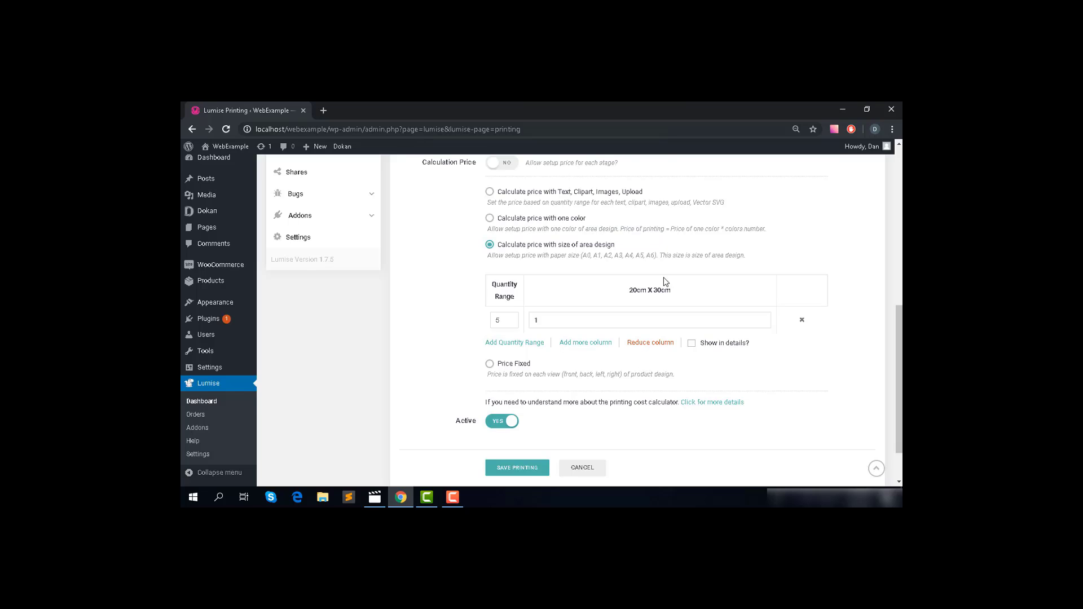
pyautogui.click(582, 342)
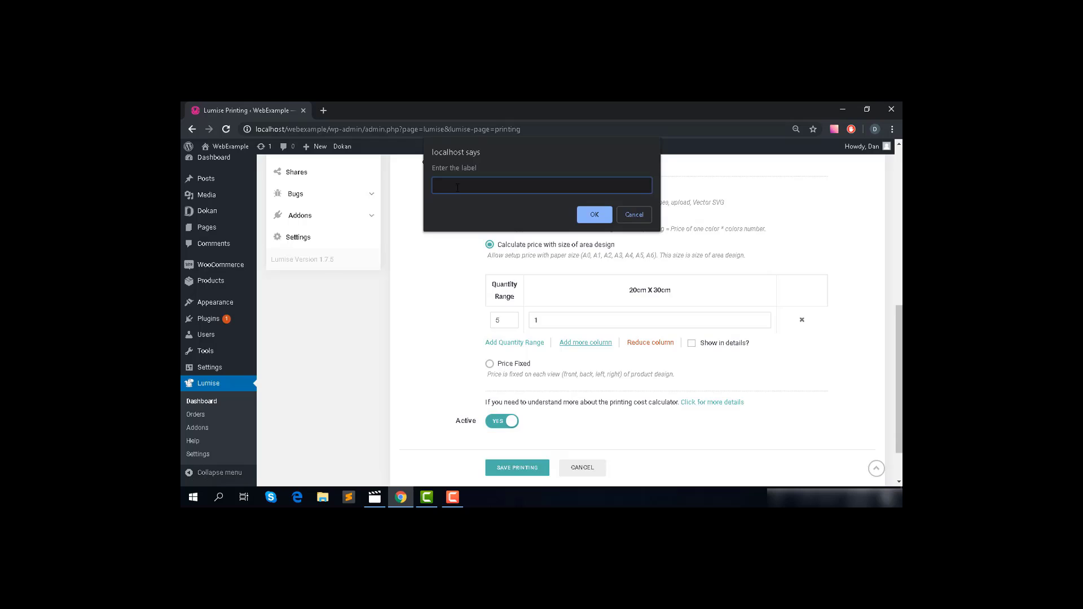
pyautogui.write('A')
pyautogui.write('4')
pyautogui.click(595, 215)
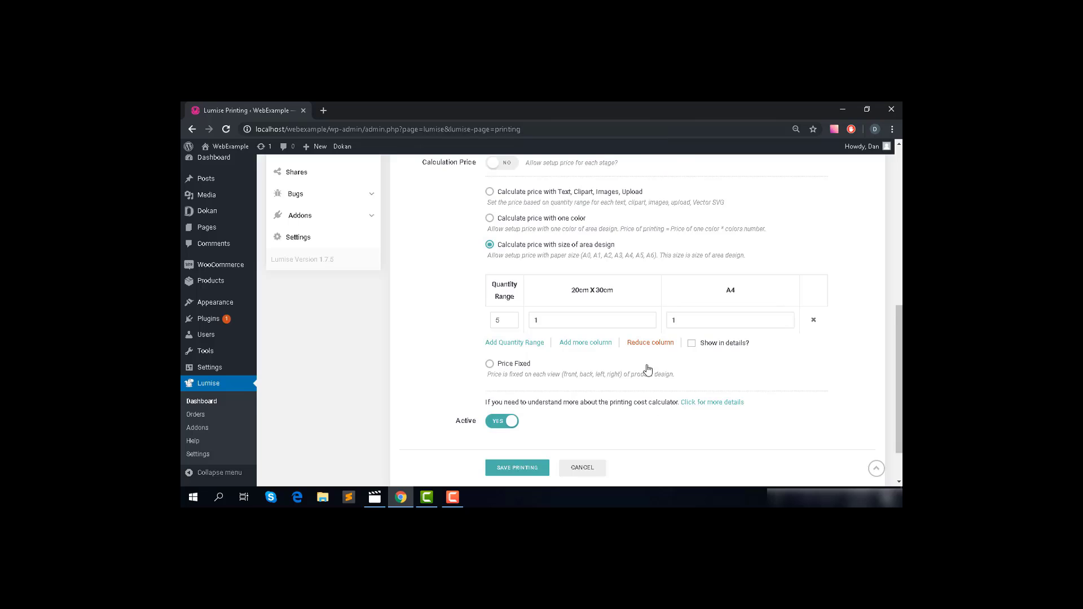
# - Price the 20cm X 30cm column at 2 and the A4 column at 4
pyautogui.moveTo(573, 289); pyautogui.dragTo(673, 289)
pyautogui.doubleClick(730, 289)
pyautogui.doubleClick(536, 320)
pyautogui.write('2')
pyautogui.press('Tab')
pyautogui.write('4')
pyautogui.scroll(1, 477, 312)
pyautogui.scroll(1, 478, 318)
pyautogui.scroll(-1, 480, 331)
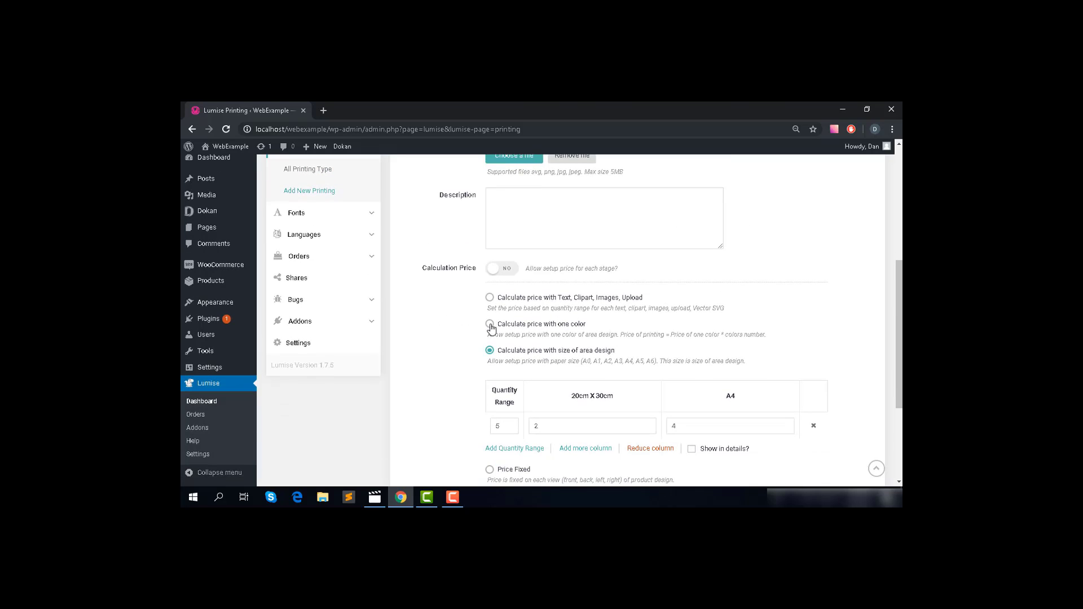
pyautogui.click(489, 326)
pyautogui.scroll(-1, 508, 329)
pyautogui.scroll(-1, 535, 333)
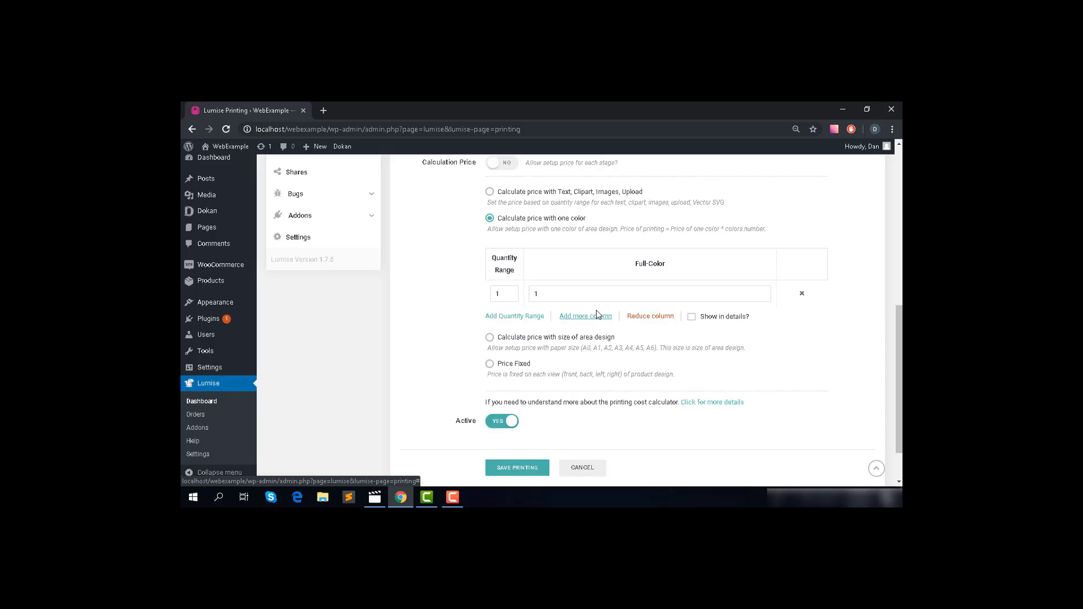
pyautogui.click(490, 193)
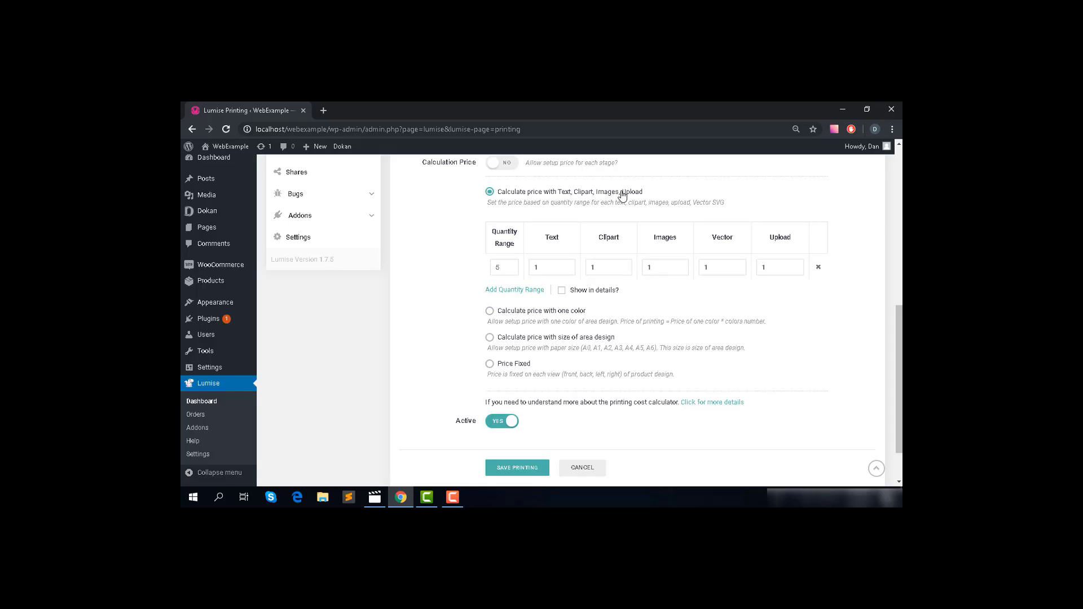
pyautogui.scroll(1, 611, 307)
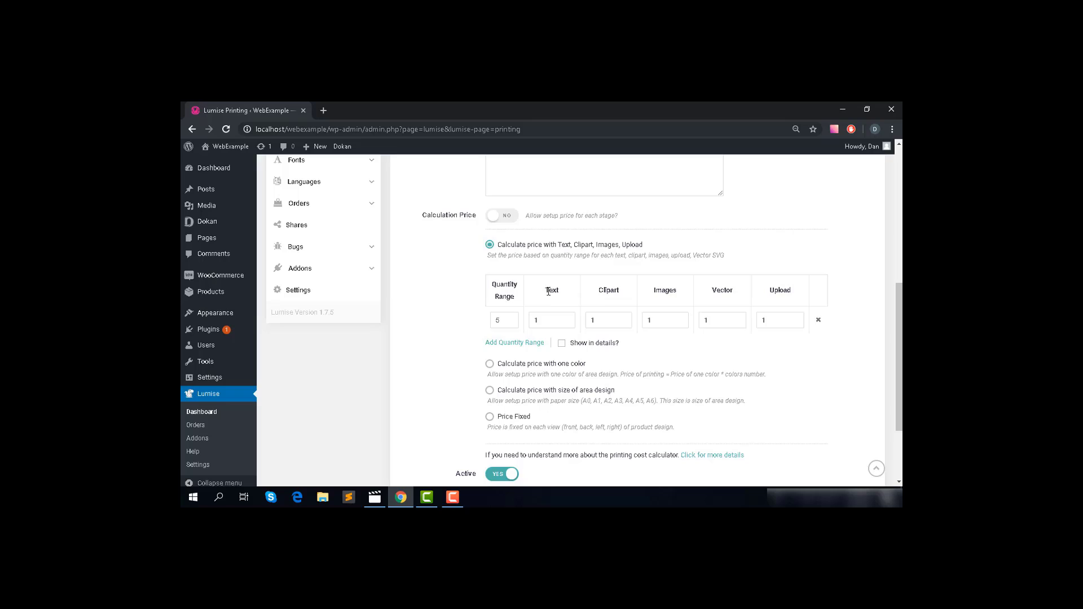
pyautogui.moveTo(540, 295); pyautogui.dragTo(677, 292)
pyautogui.click(551, 320)
pyautogui.click(667, 321)
pyautogui.scroll(2, 476, 342)
pyautogui.scroll(-1, 499, 322)
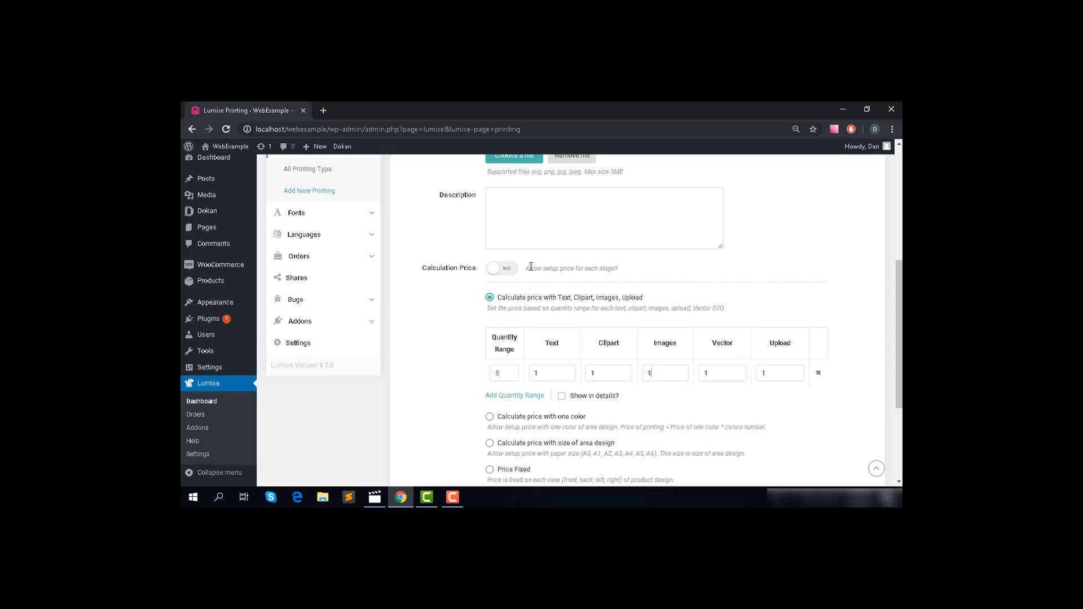
# - Enable separate per-stage pricing and add stages until there are four
pyautogui.moveTo(527, 269); pyautogui.dragTo(614, 267)
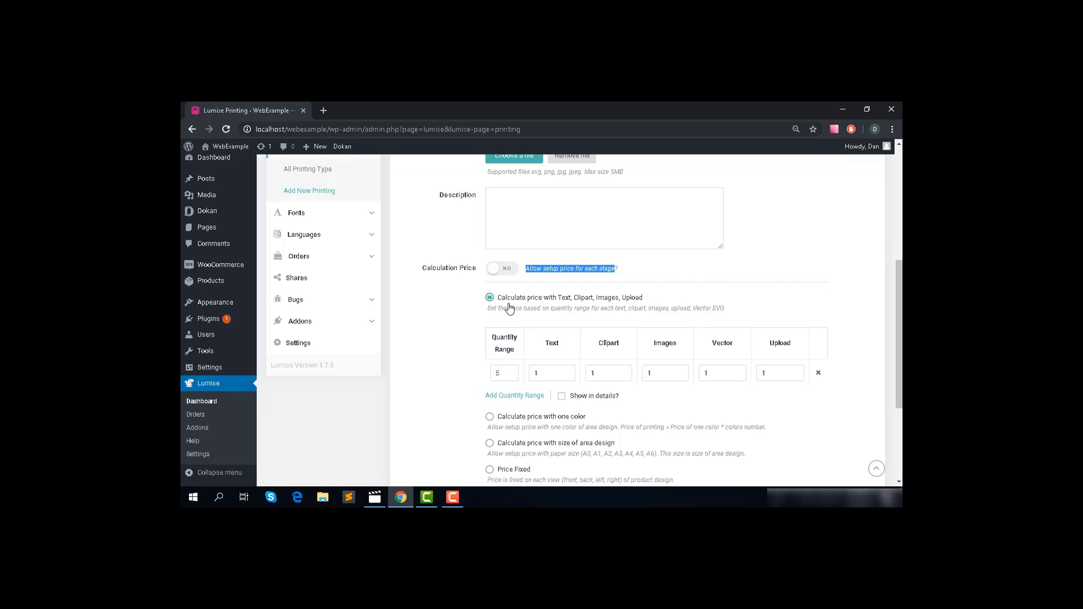
pyautogui.click(493, 267)
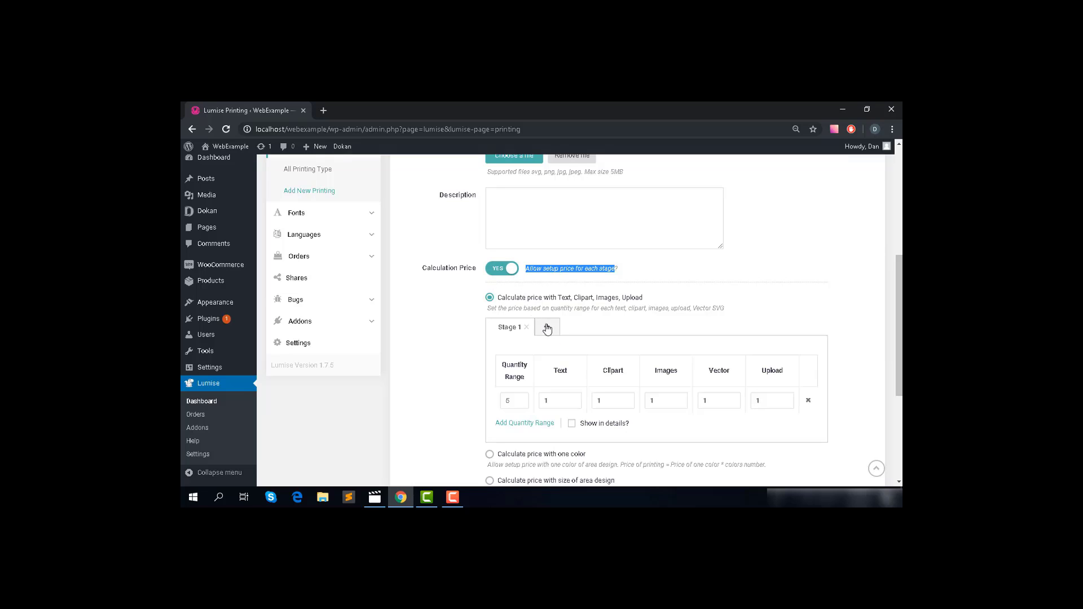
pyautogui.click(547, 326)
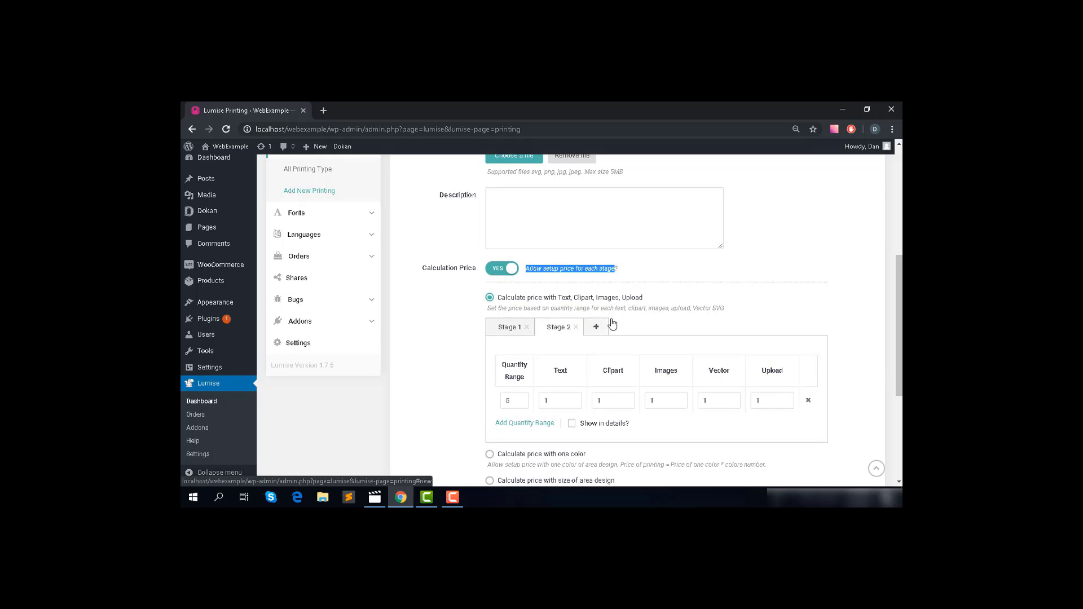
pyautogui.click(596, 326)
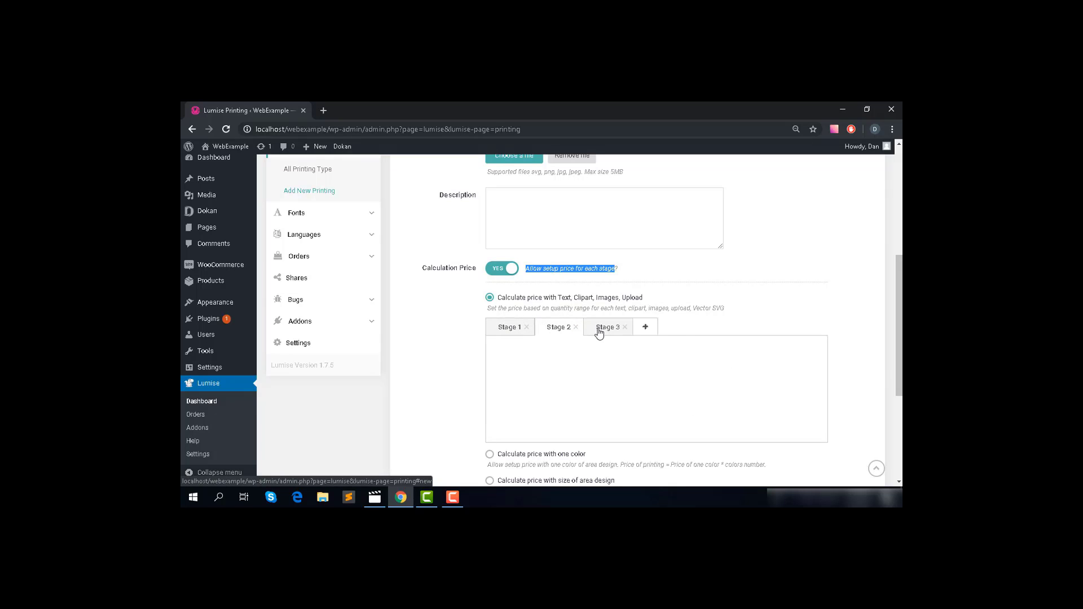
pyautogui.click(646, 327)
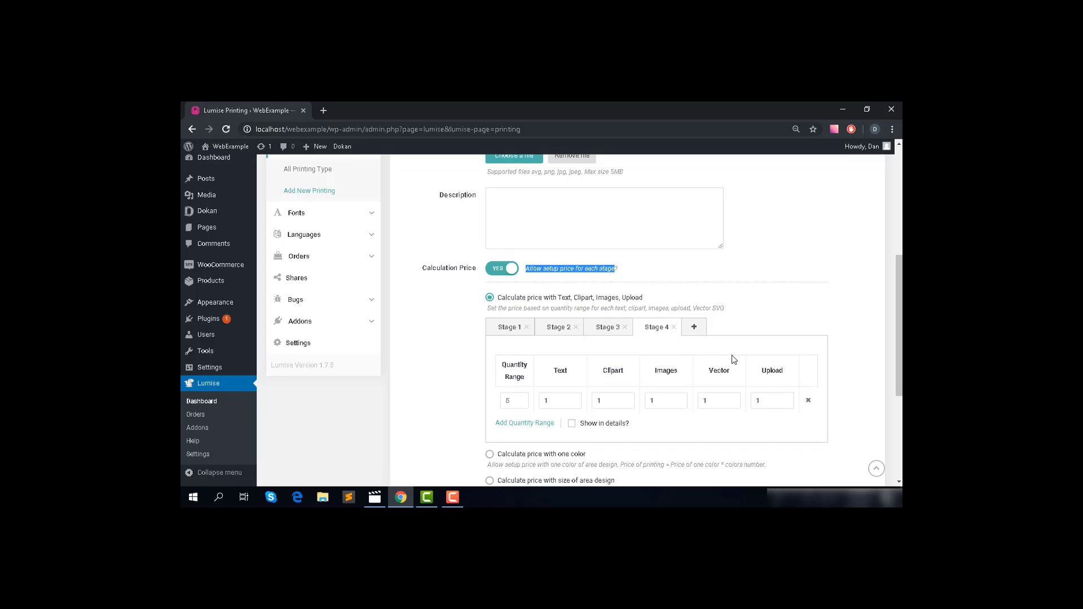
pyautogui.scroll(-1, 731, 356)
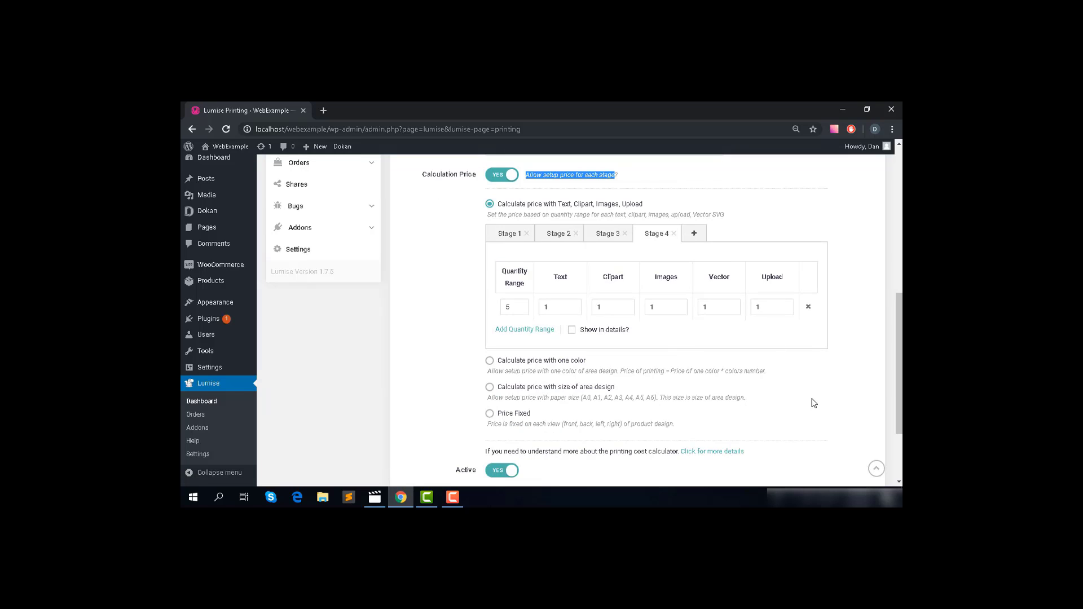
pyautogui.click(744, 375)
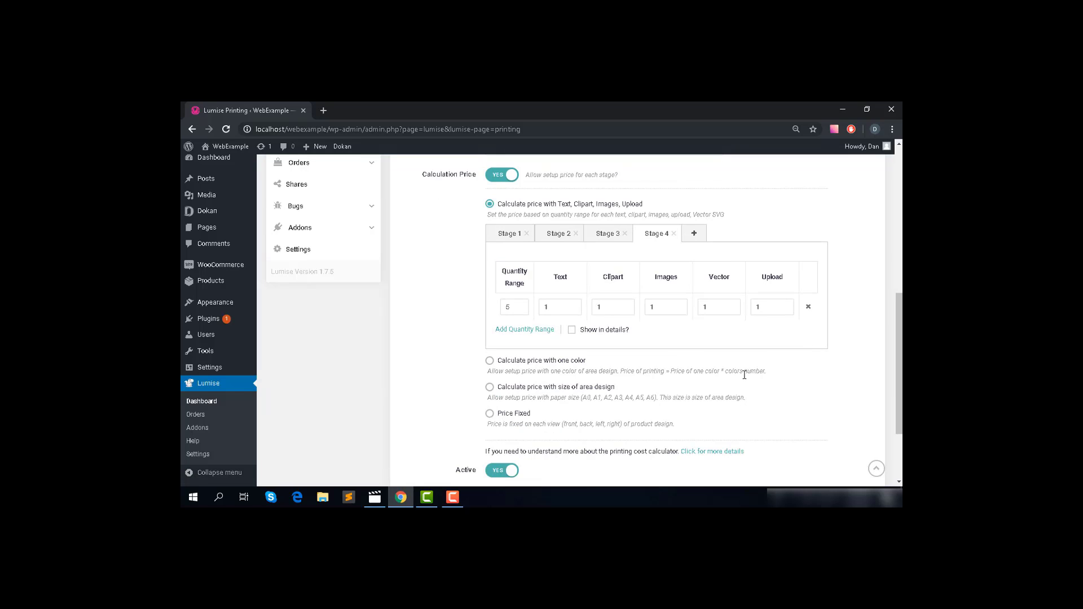
# - Choose size-of-area pricing, title the printing 'size prices', and save it
pyautogui.click(489, 388)
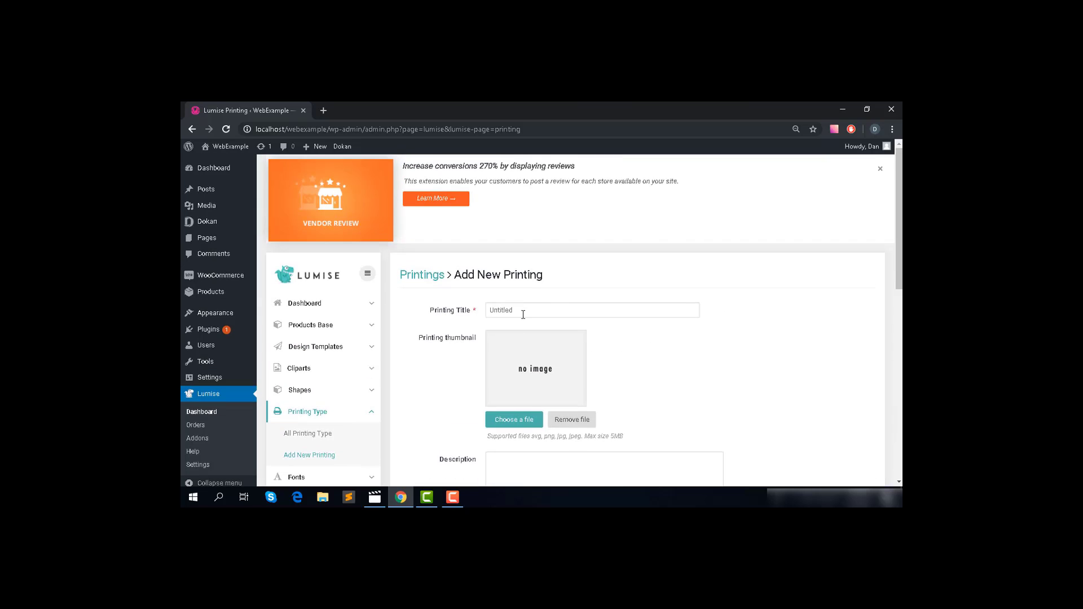
pyautogui.moveTo(527, 309); pyautogui.dragTo(466, 308)
pyautogui.write('size pri')
pyautogui.write('ces')
pyautogui.scroll(-10, 601, 297)
pyautogui.scroll(-2, 575, 381)
pyautogui.click(525, 418)
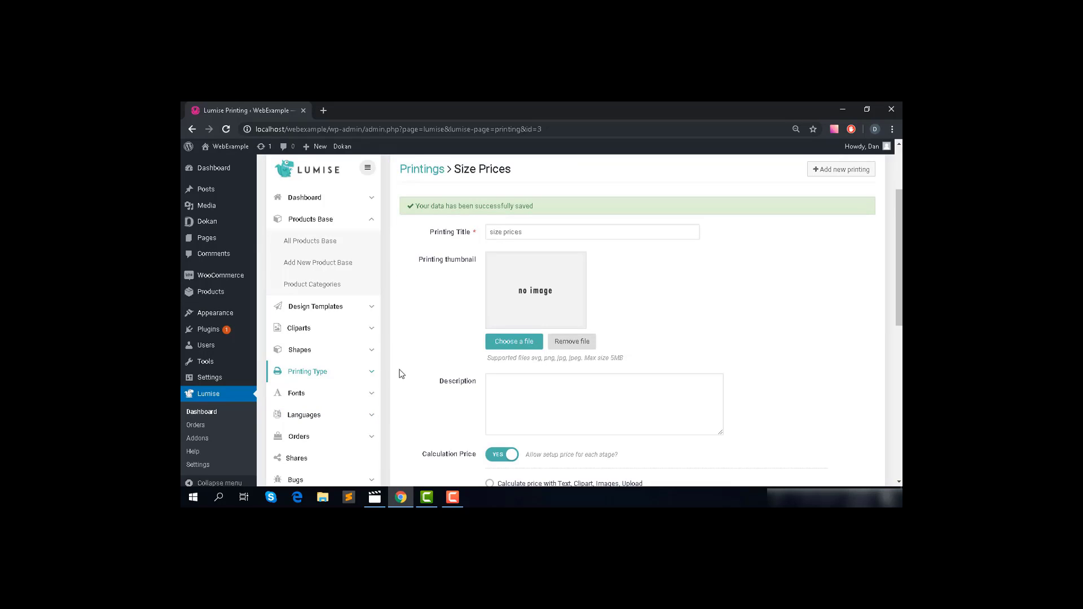
# - In the Bag product base, tick the 'size prices' printing technique and choose A4
pyautogui.click(341, 245)
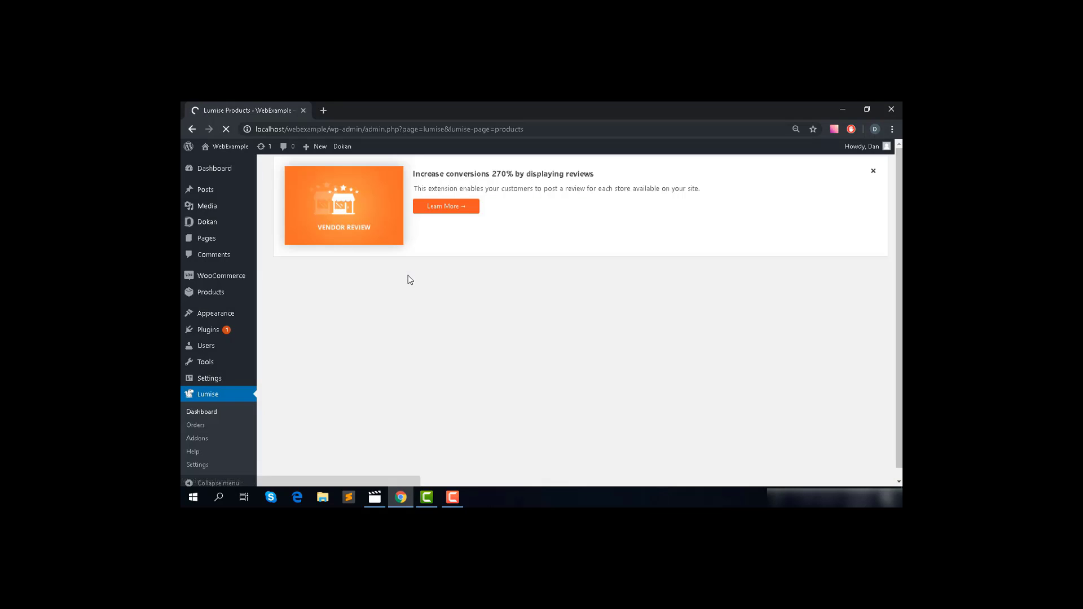
pyautogui.scroll(-1, 500, 291)
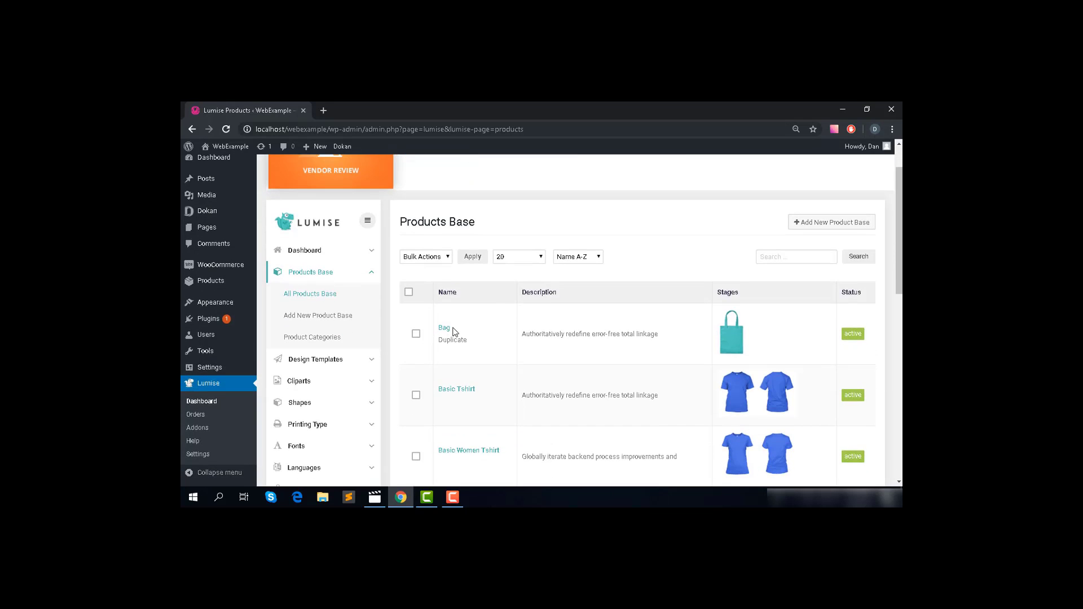
pyautogui.click(444, 330)
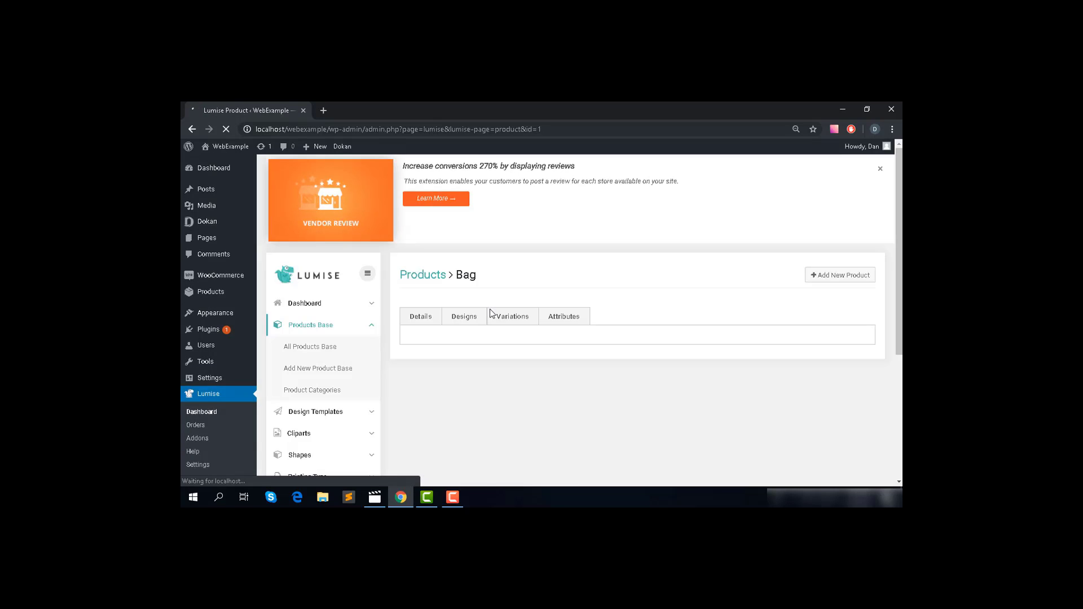
pyautogui.scroll(-2, 490, 309)
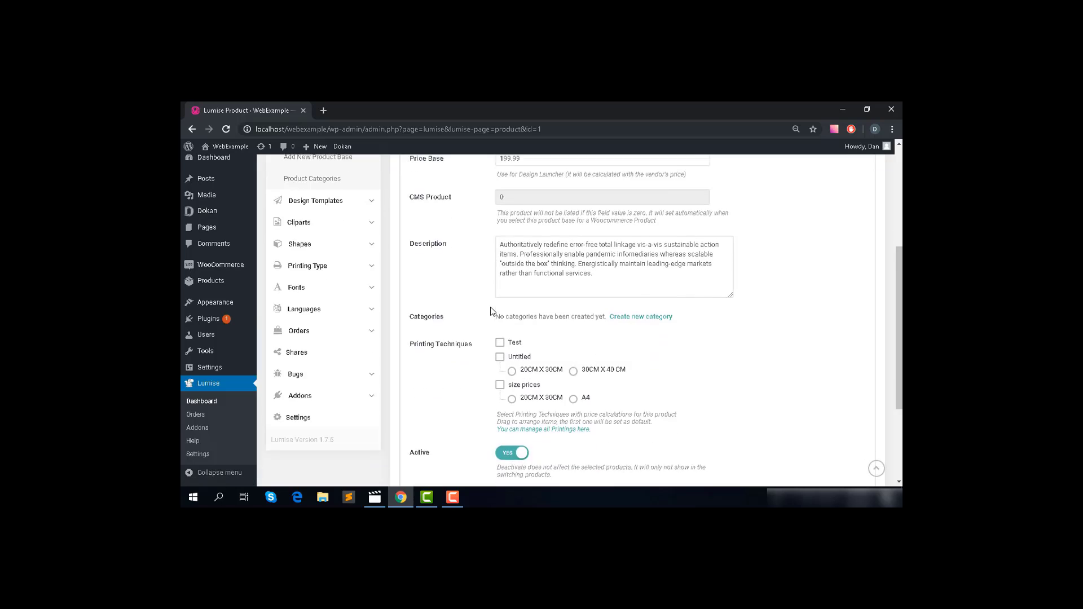
pyautogui.scroll(-1, 495, 322)
pyautogui.moveTo(410, 290); pyautogui.dragTo(474, 292)
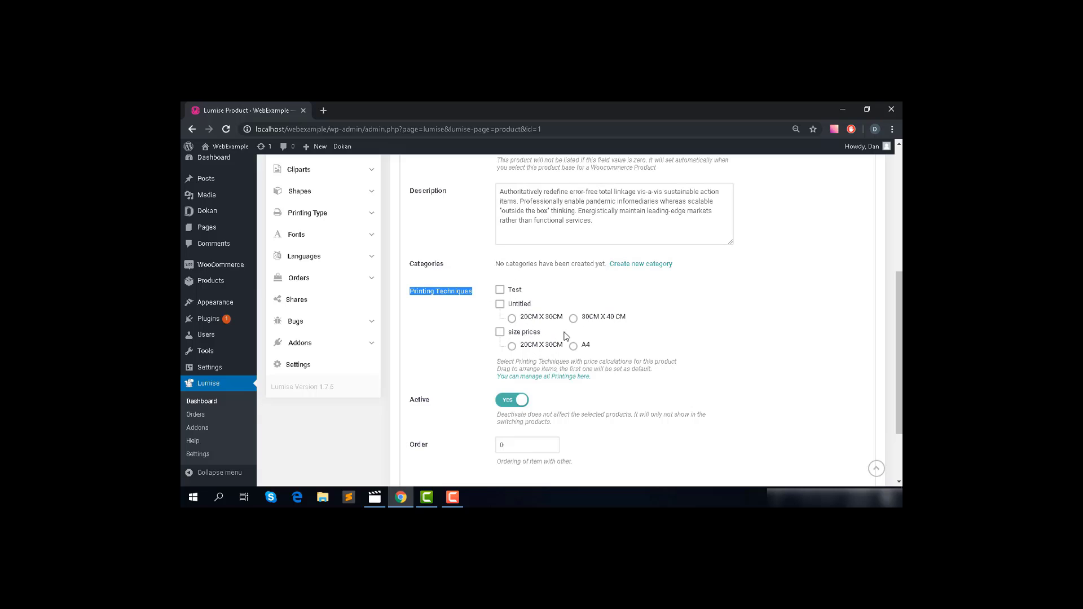
pyautogui.click(499, 333)
pyautogui.click(574, 346)
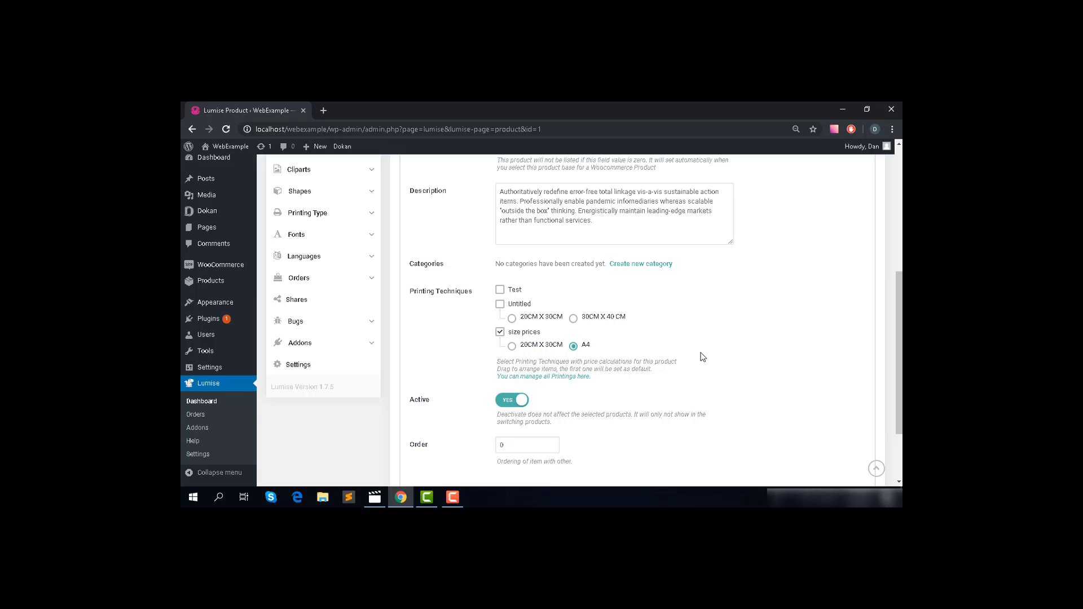